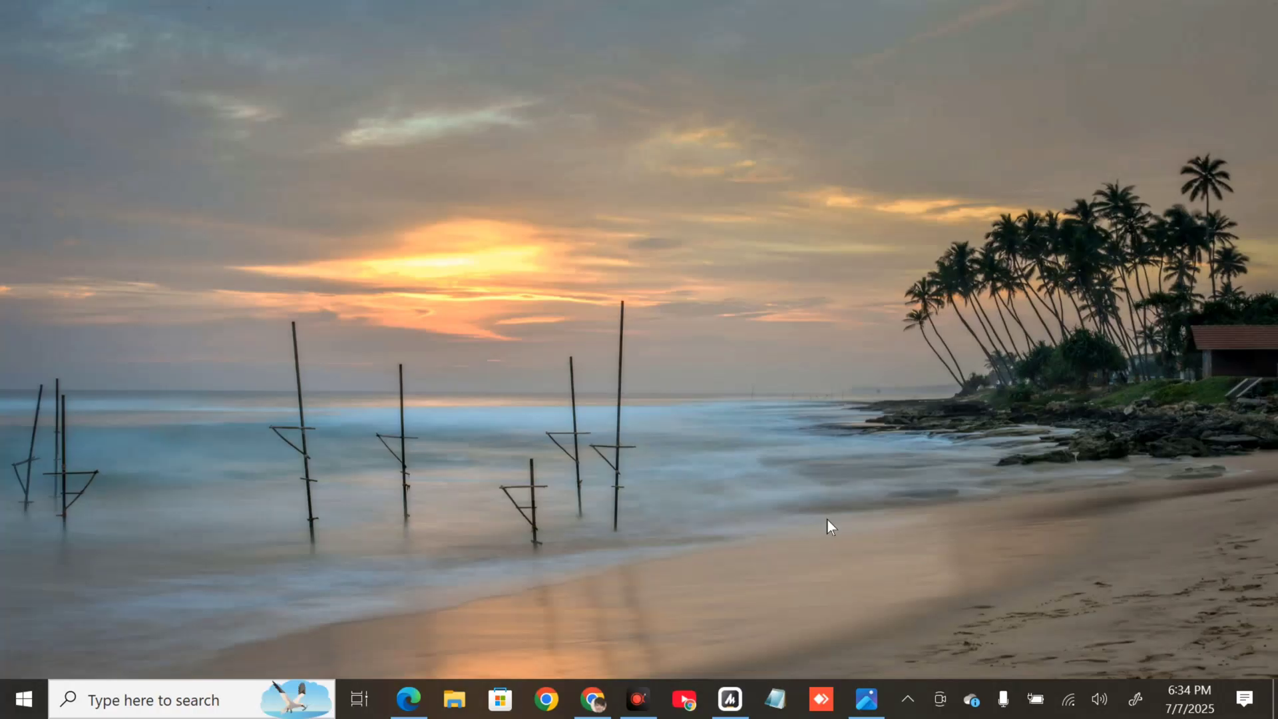
# Open the Windows search panel from the taskbar search box.
pyautogui.click(208, 698)
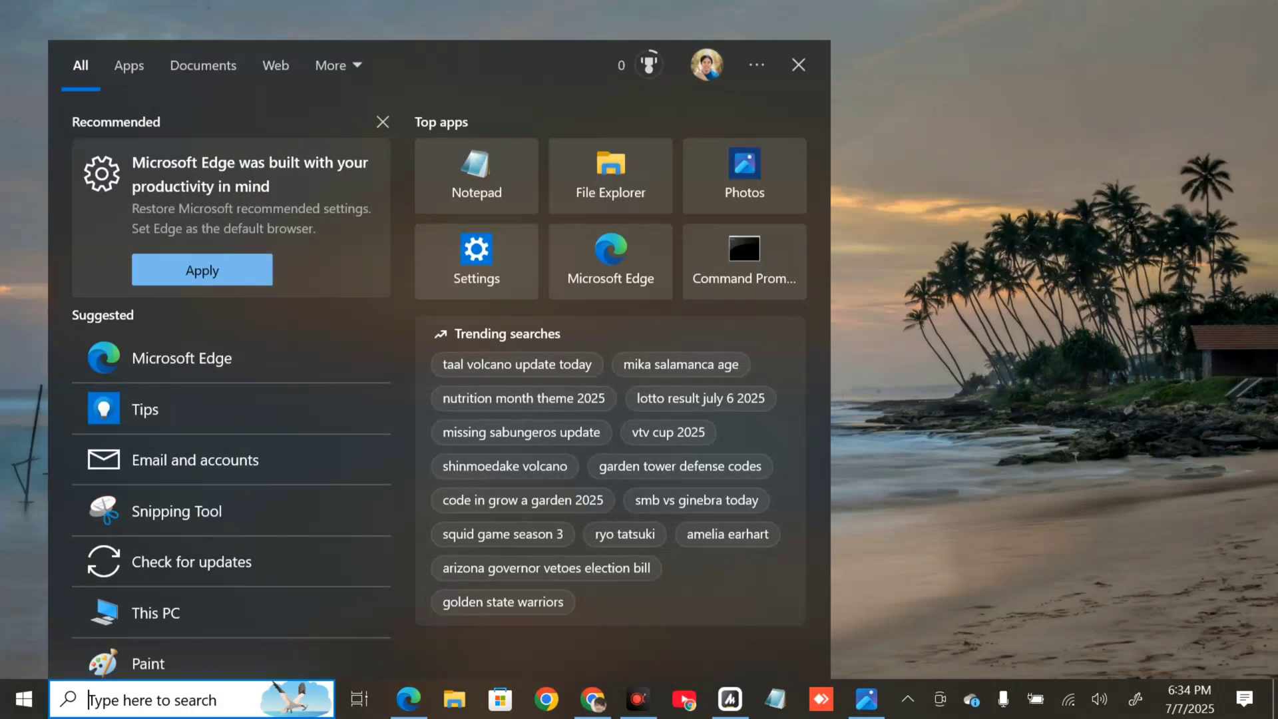
# Open Control Panel via search 'control panel', view items as Large icons, and open Sound.
pyautogui.write('control')
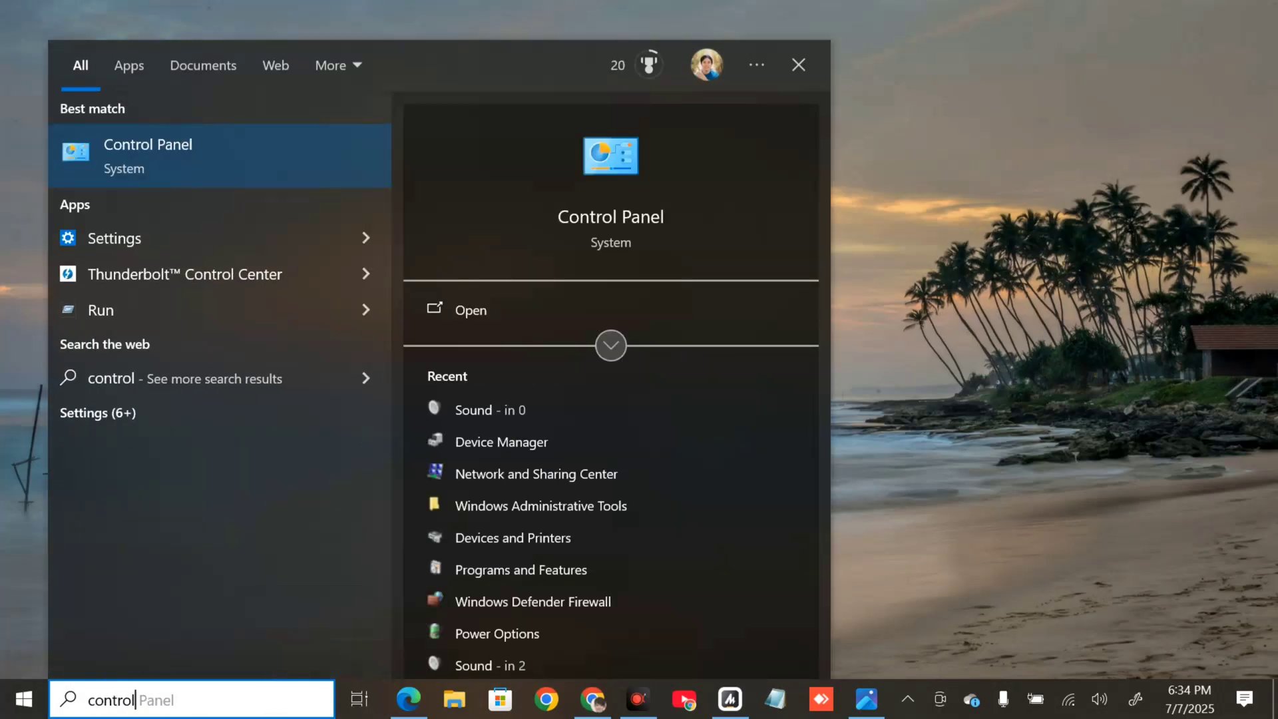
pyautogui.write(' panel')
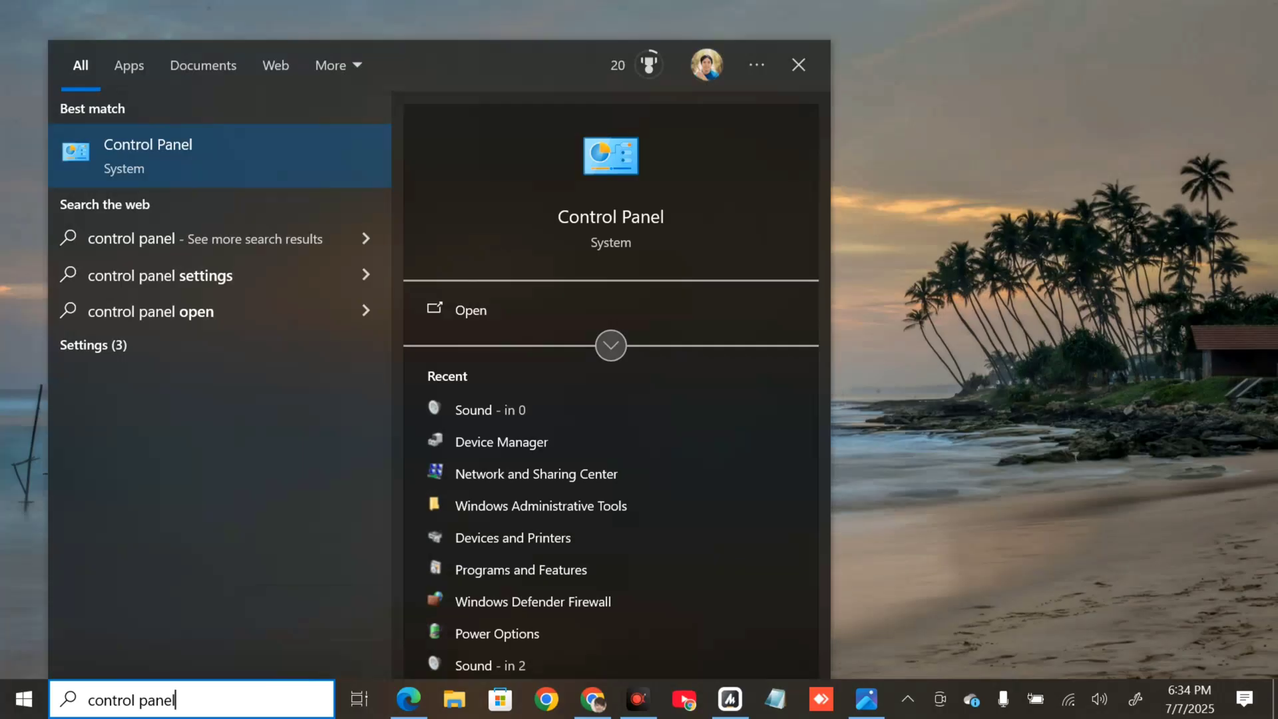
pyautogui.click(469, 305)
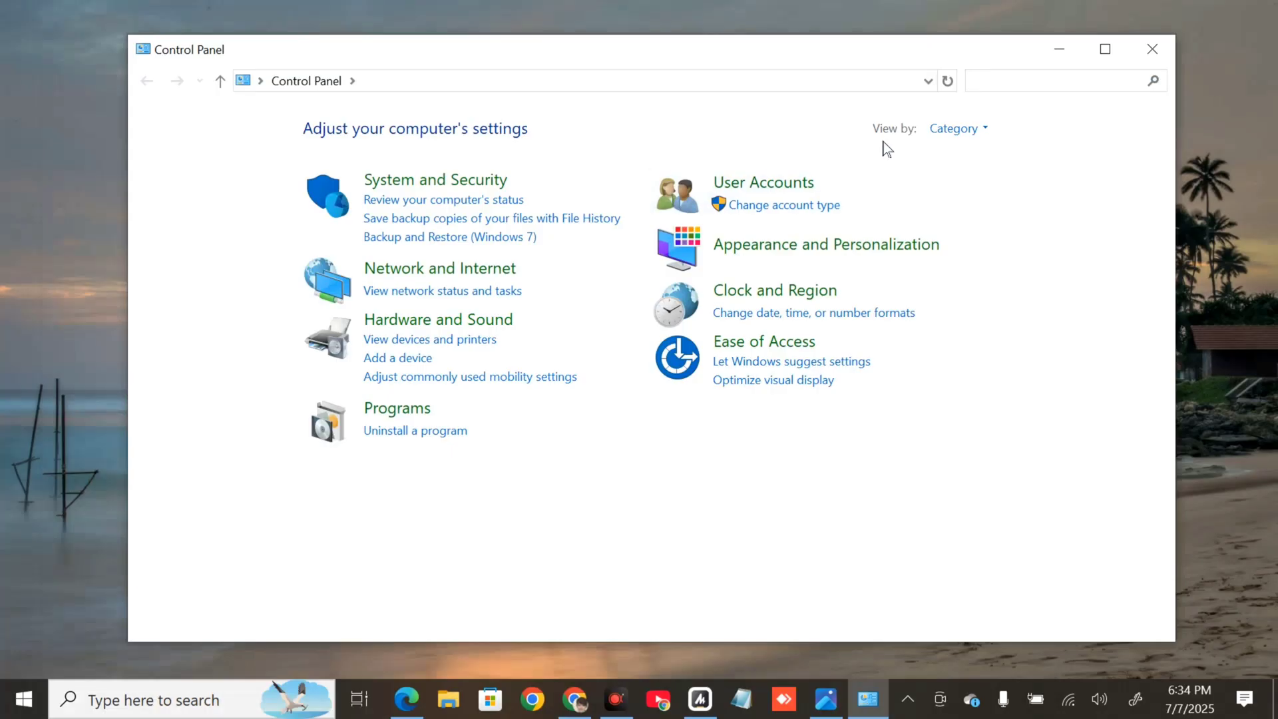
pyautogui.click(987, 130)
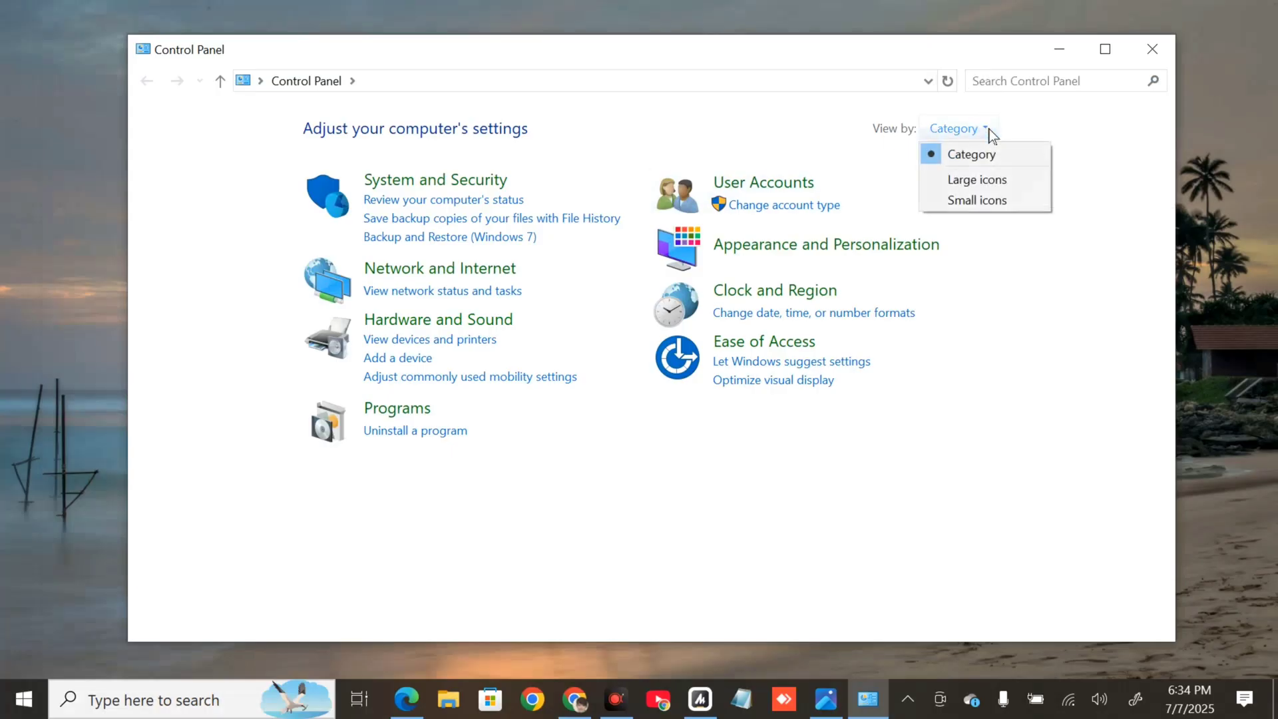
pyautogui.click(1003, 181)
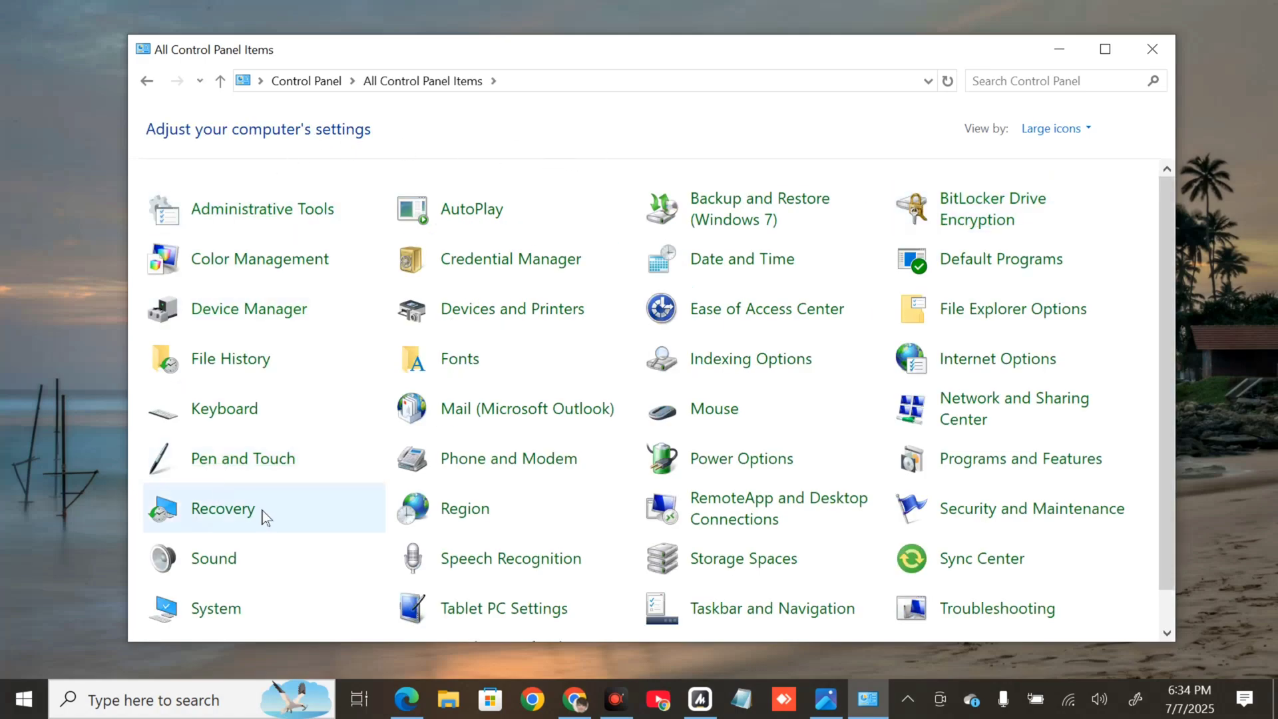
pyautogui.click(221, 562)
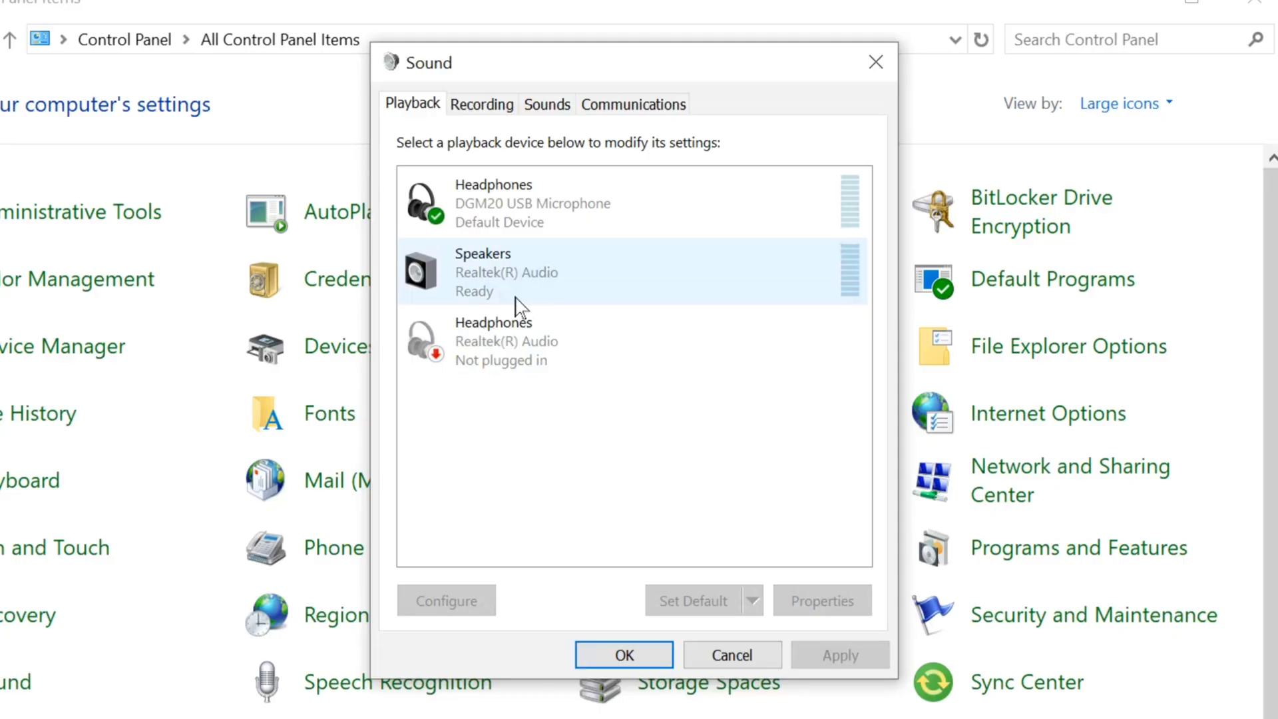
pyautogui.rightClick(561, 273)
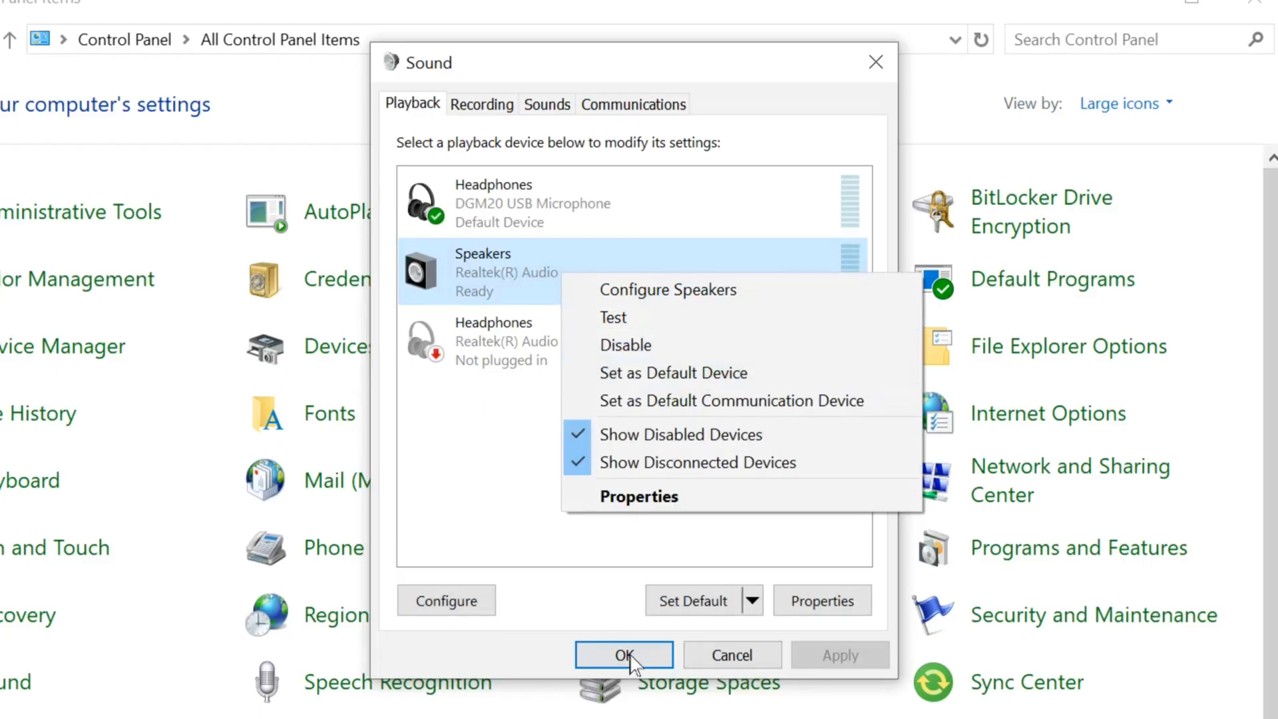
pyautogui.click(730, 656)
pyautogui.click(730, 656)
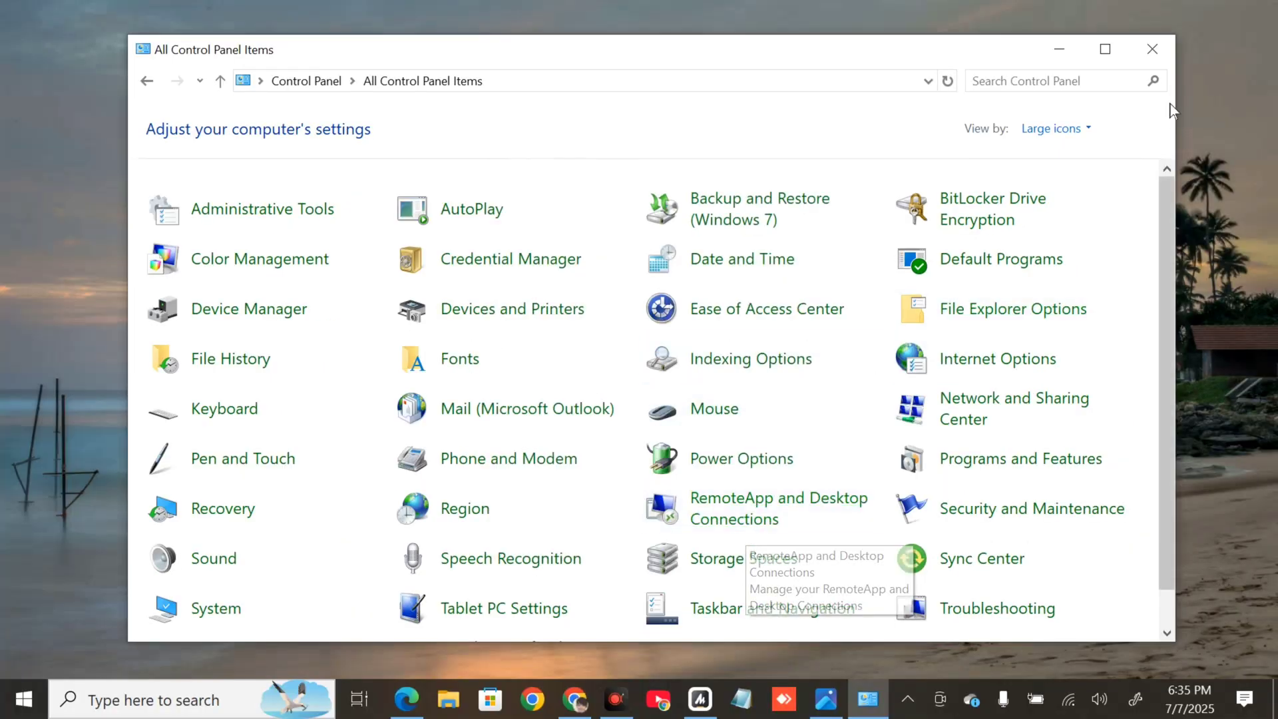
pyautogui.click(1154, 51)
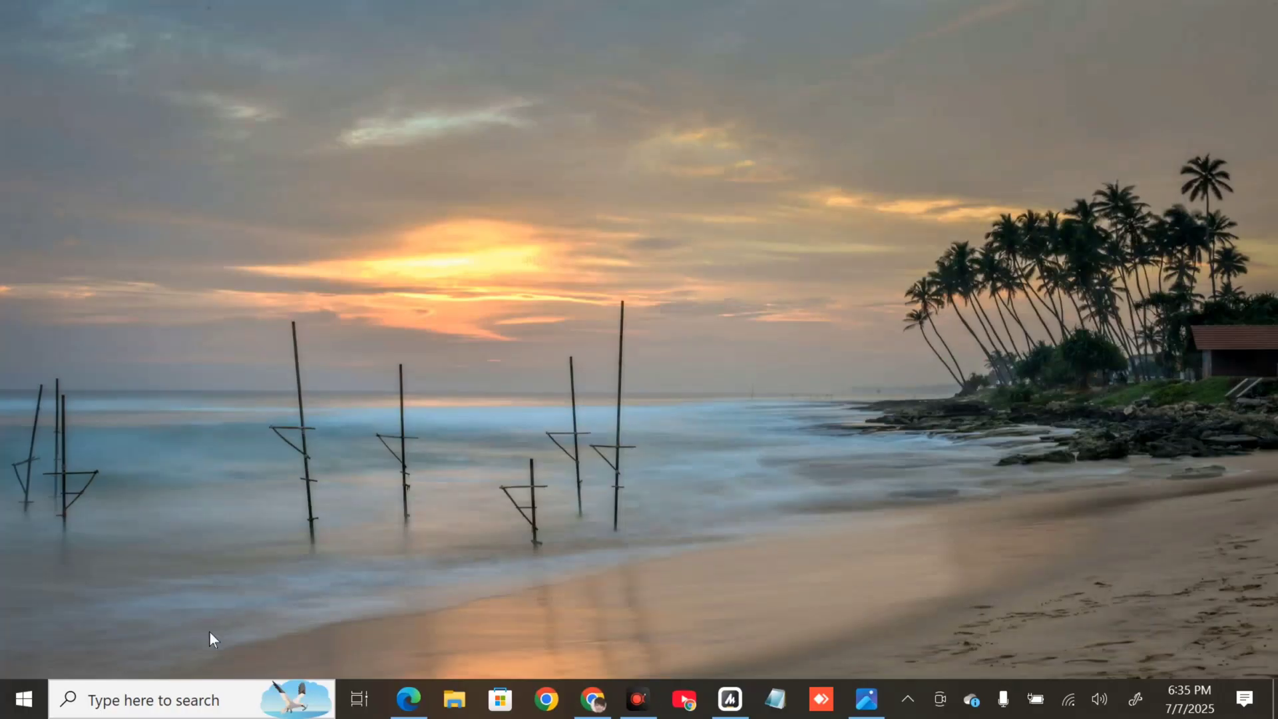
# Search 'trouble', open Troubleshoot settings, and show the Additional troubleshooters list.
pyautogui.click(177, 699)
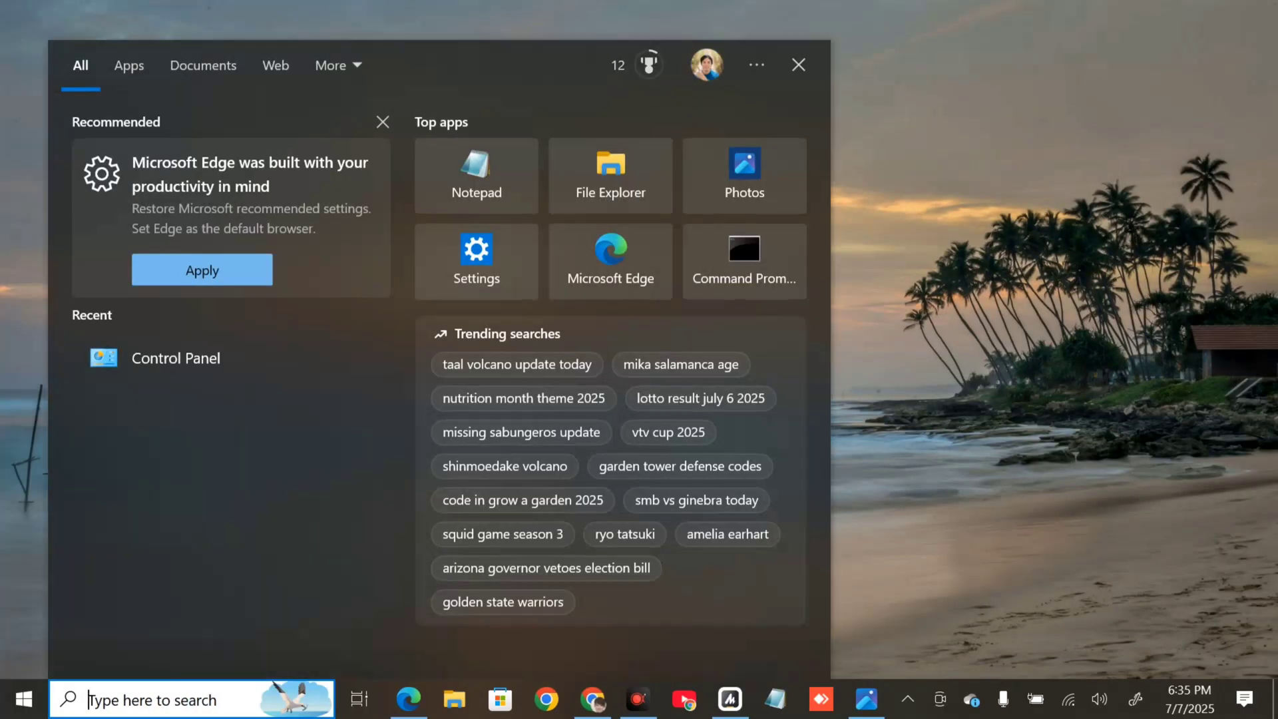
pyautogui.write('trouble')
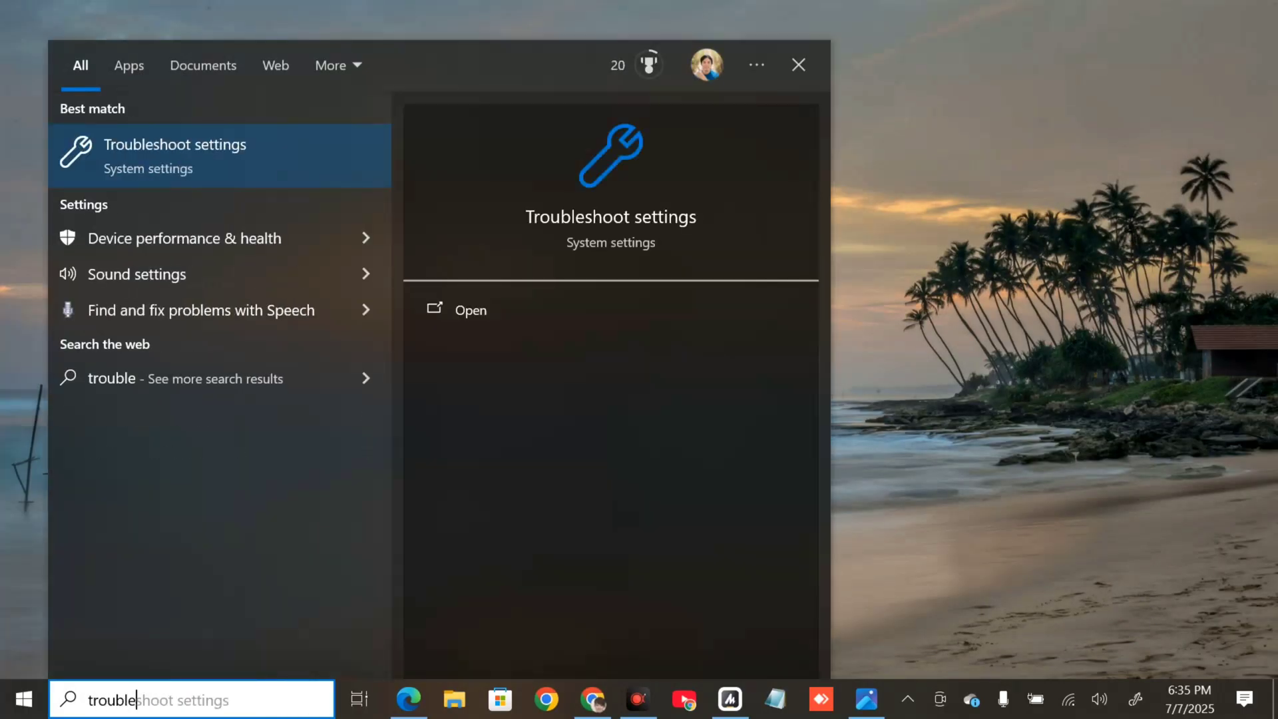
pyautogui.click(471, 310)
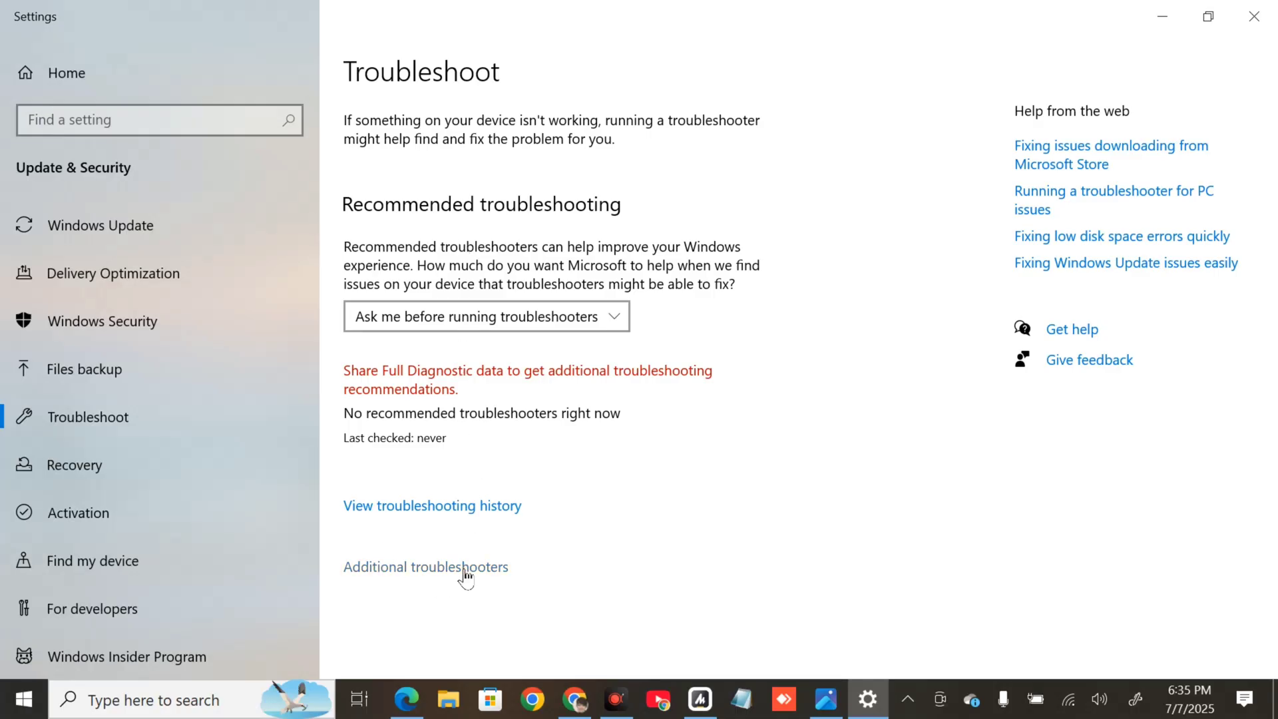
pyautogui.click(418, 577)
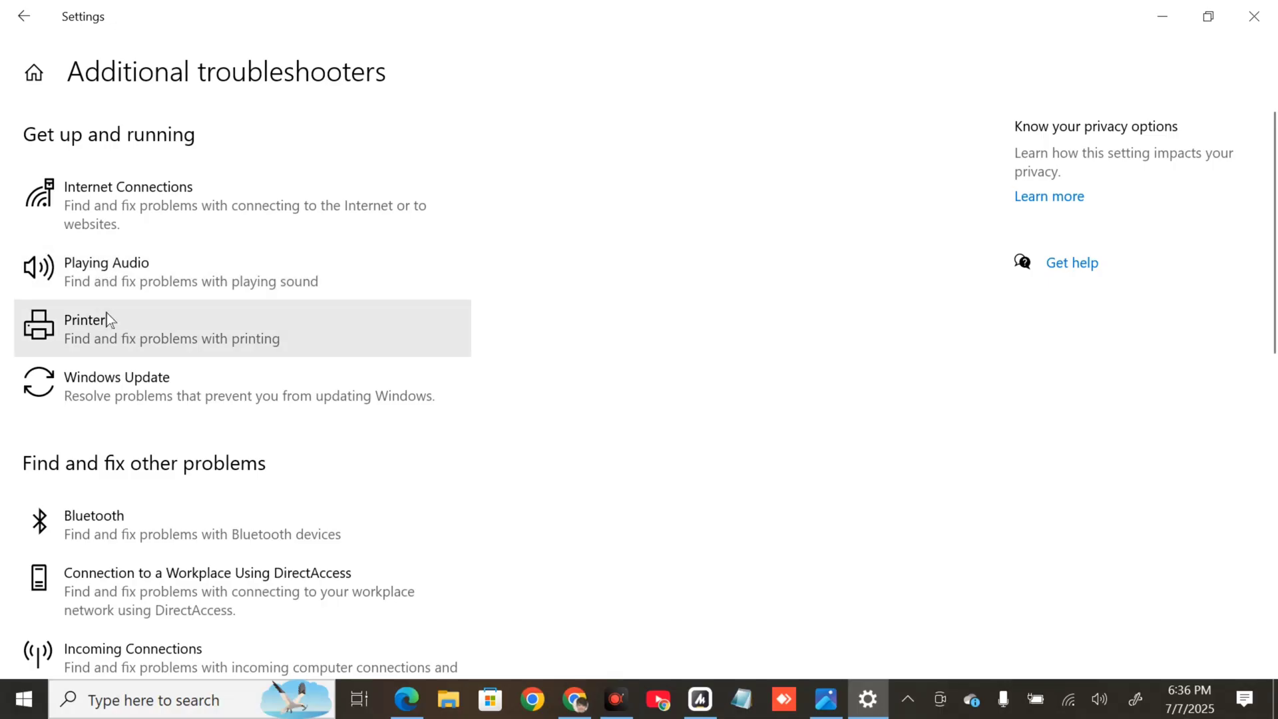
# Expand the Playing Audio troubleshooter, then close Settings and reopen Windows search.
pyautogui.click(137, 278)
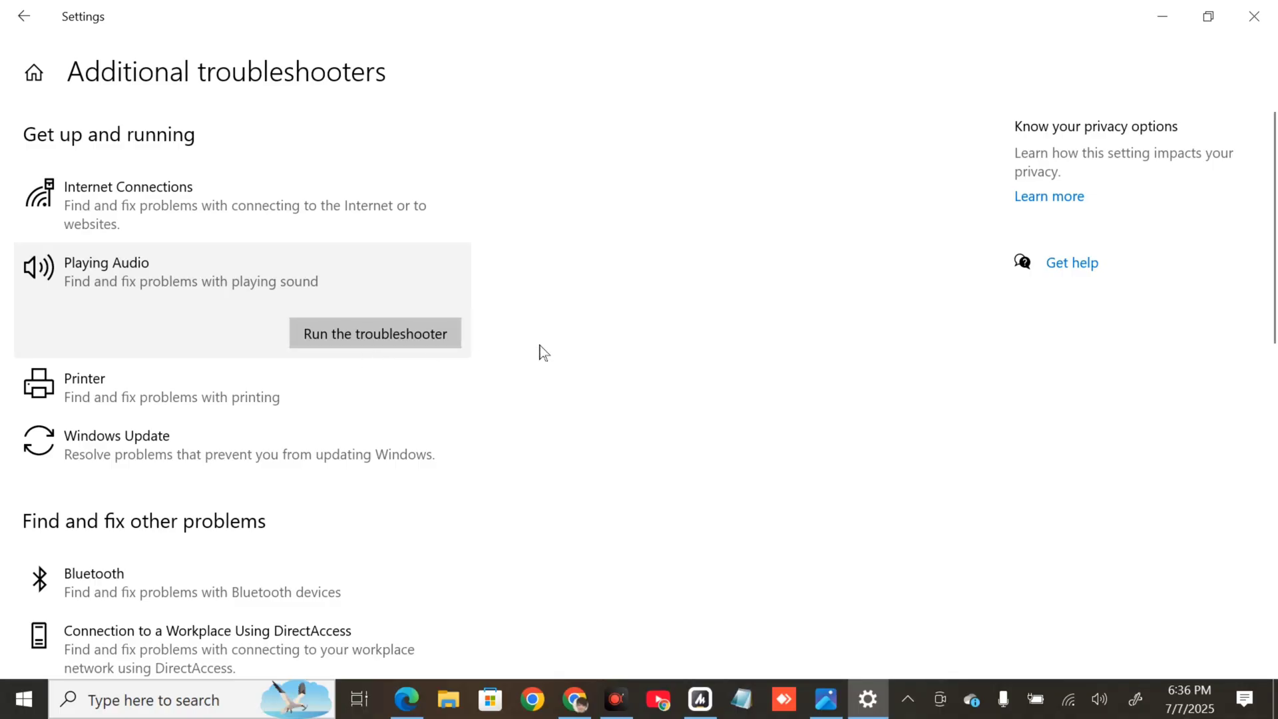
pyautogui.click(1254, 18)
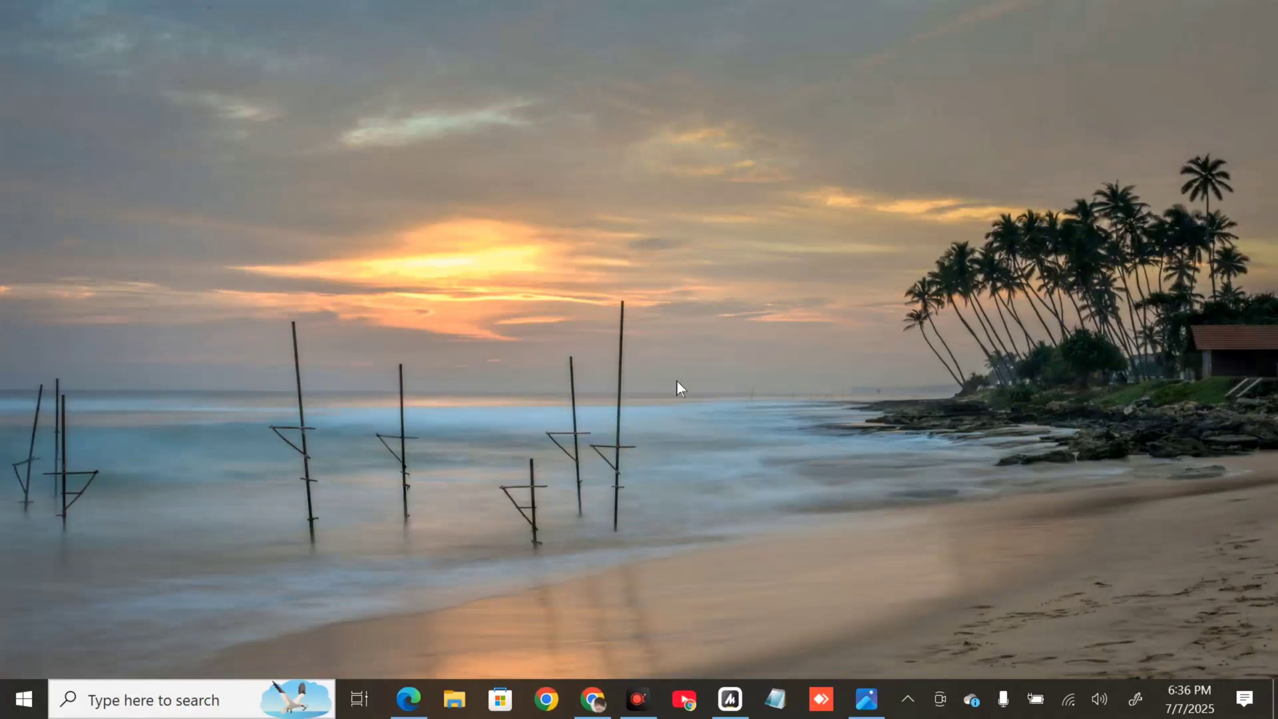
pyautogui.click(193, 707)
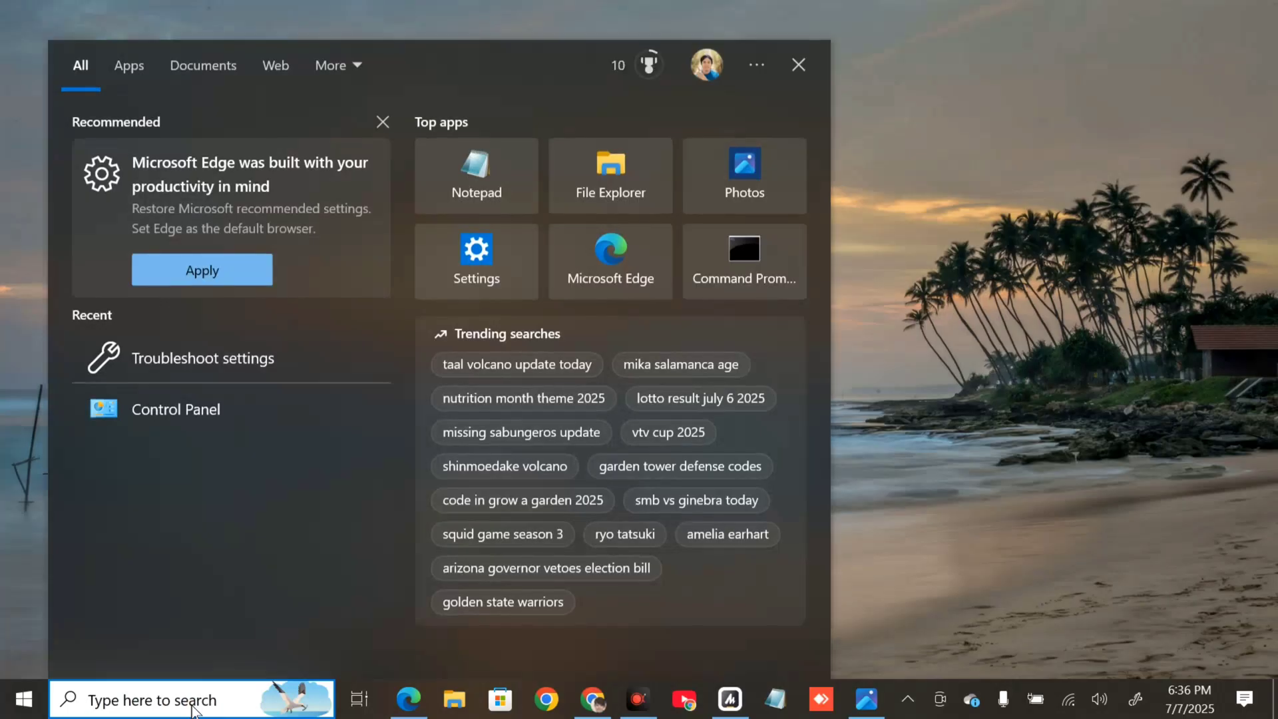
# Search 'services' and launch the Services console.
pyautogui.write('services')
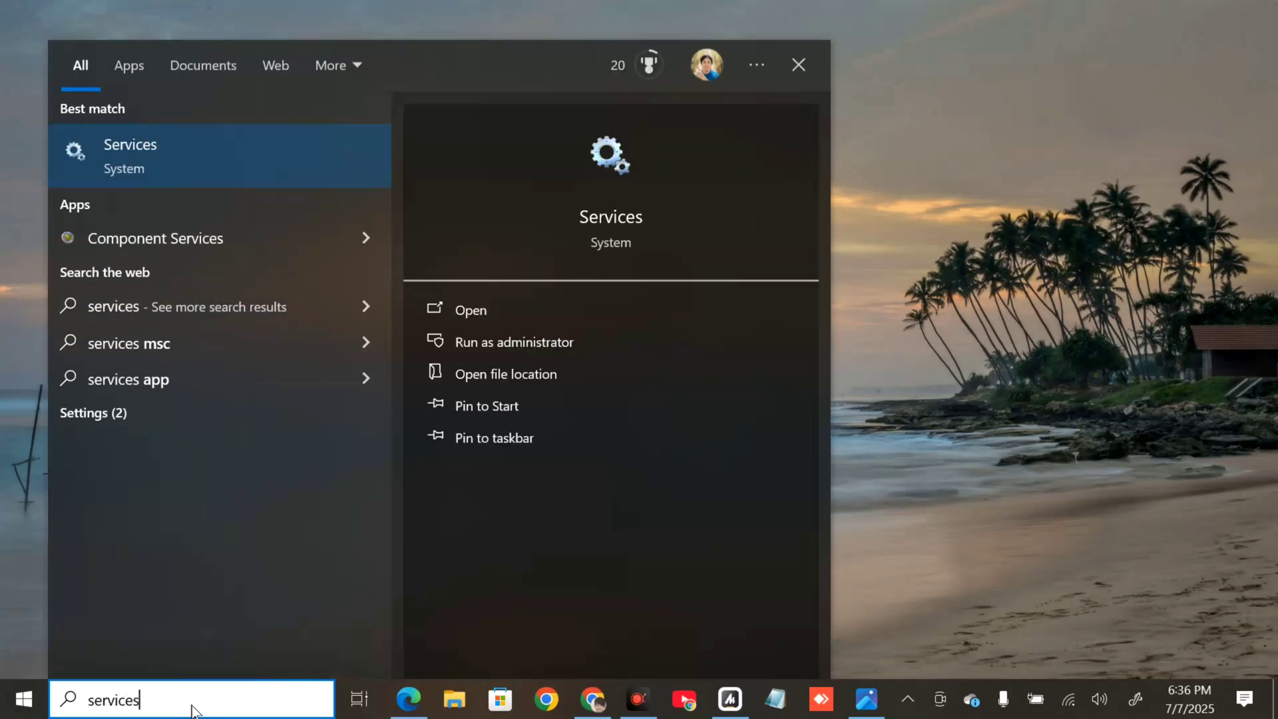
pyautogui.click(463, 310)
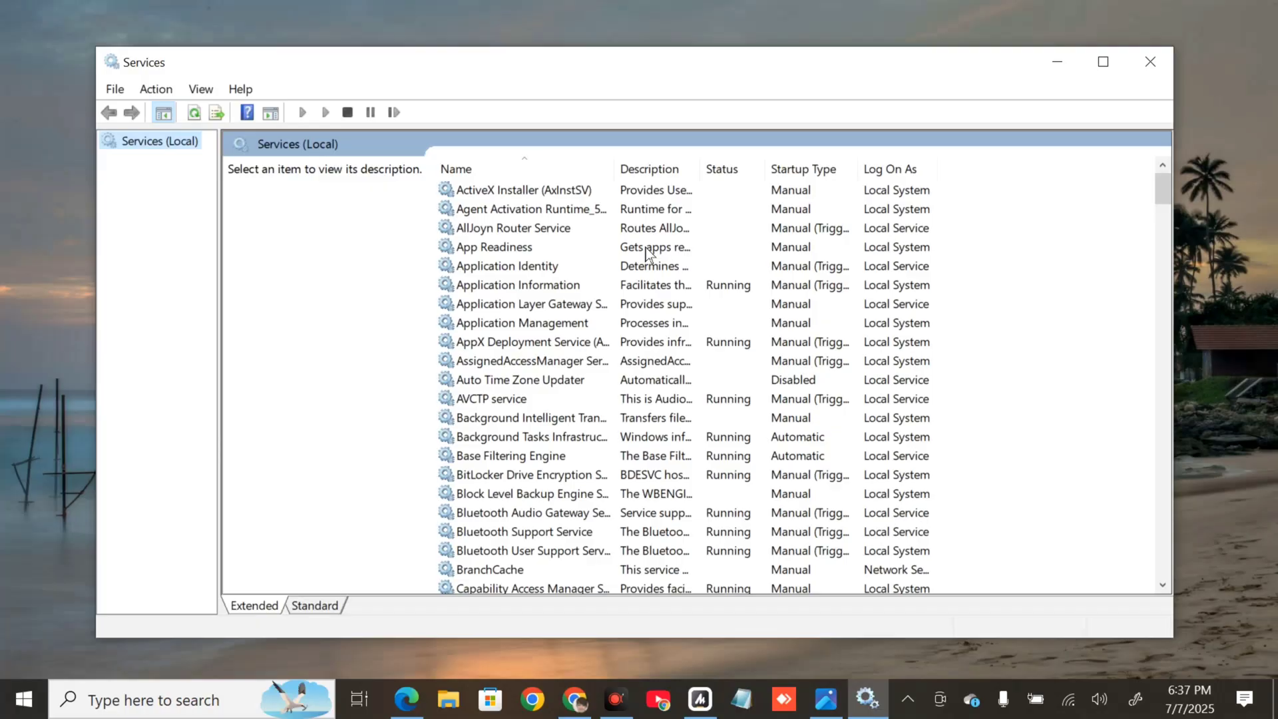
# Scroll to Windows Audio and Windows Audio Endpoint Builder and bring up each service's action menu.
pyautogui.moveTo(1162, 210); pyautogui.dragTo(1153, 532)
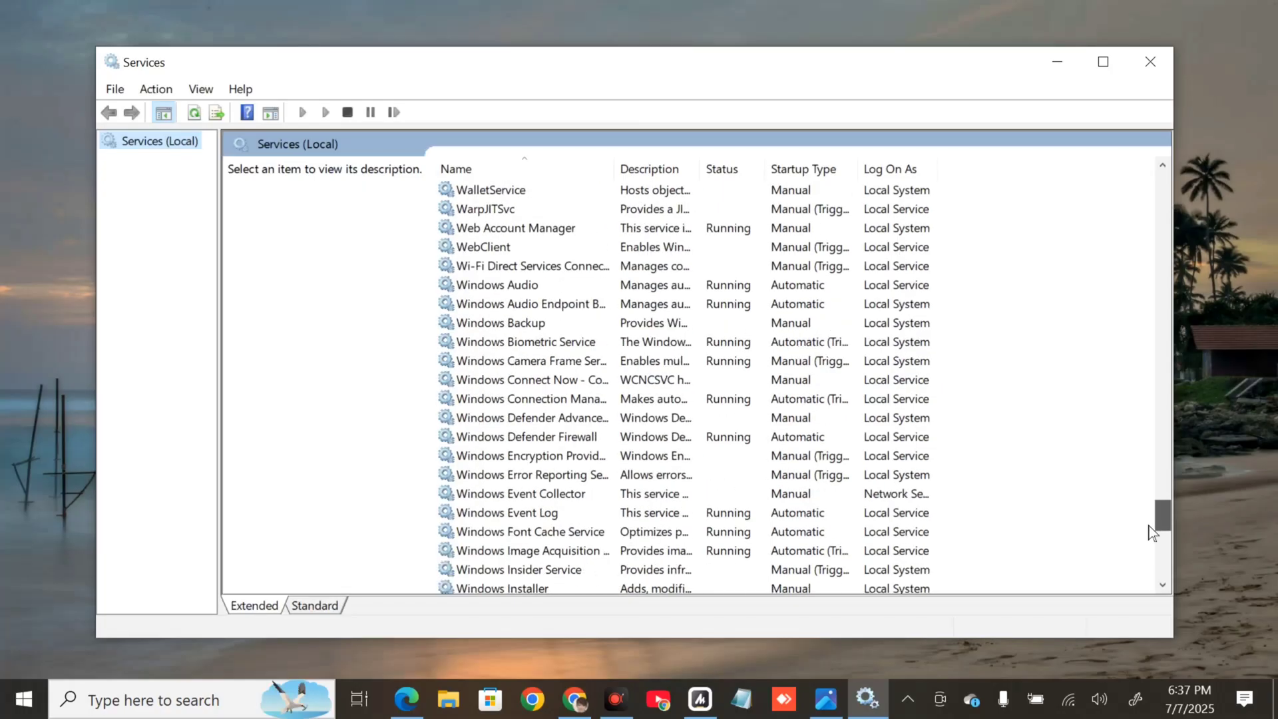
pyautogui.click(637, 290)
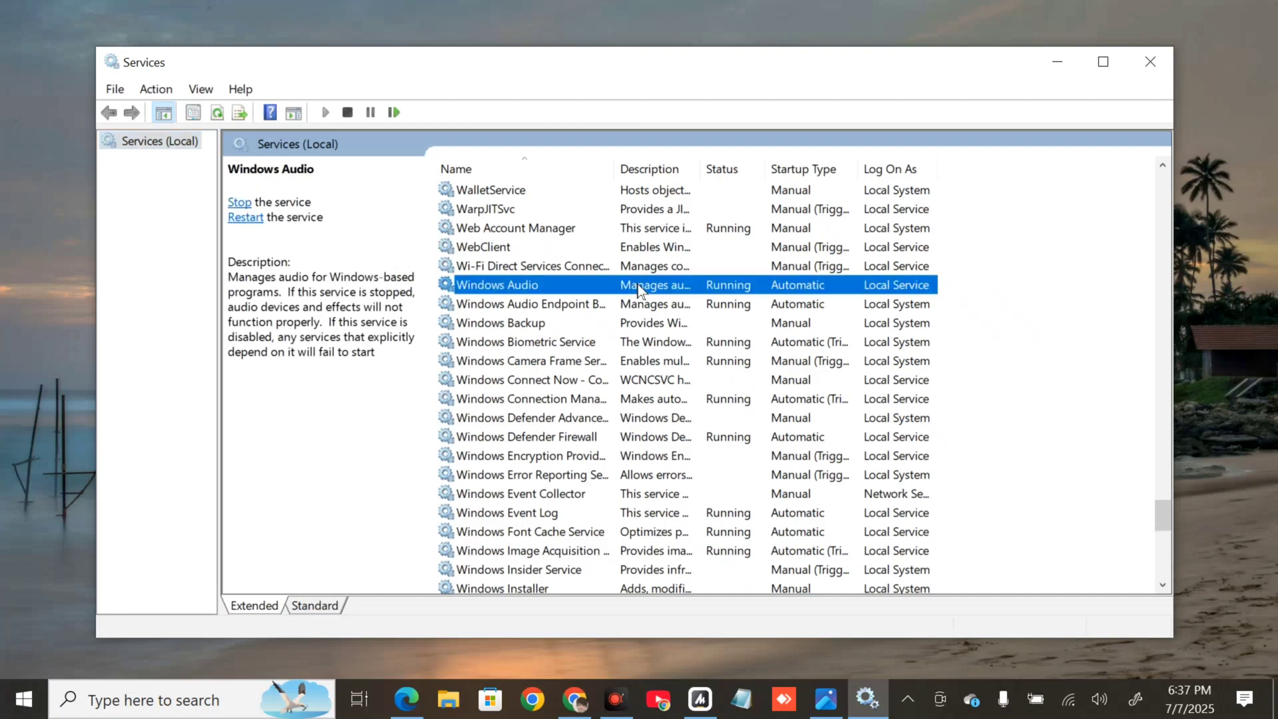
pyautogui.rightClick(638, 291)
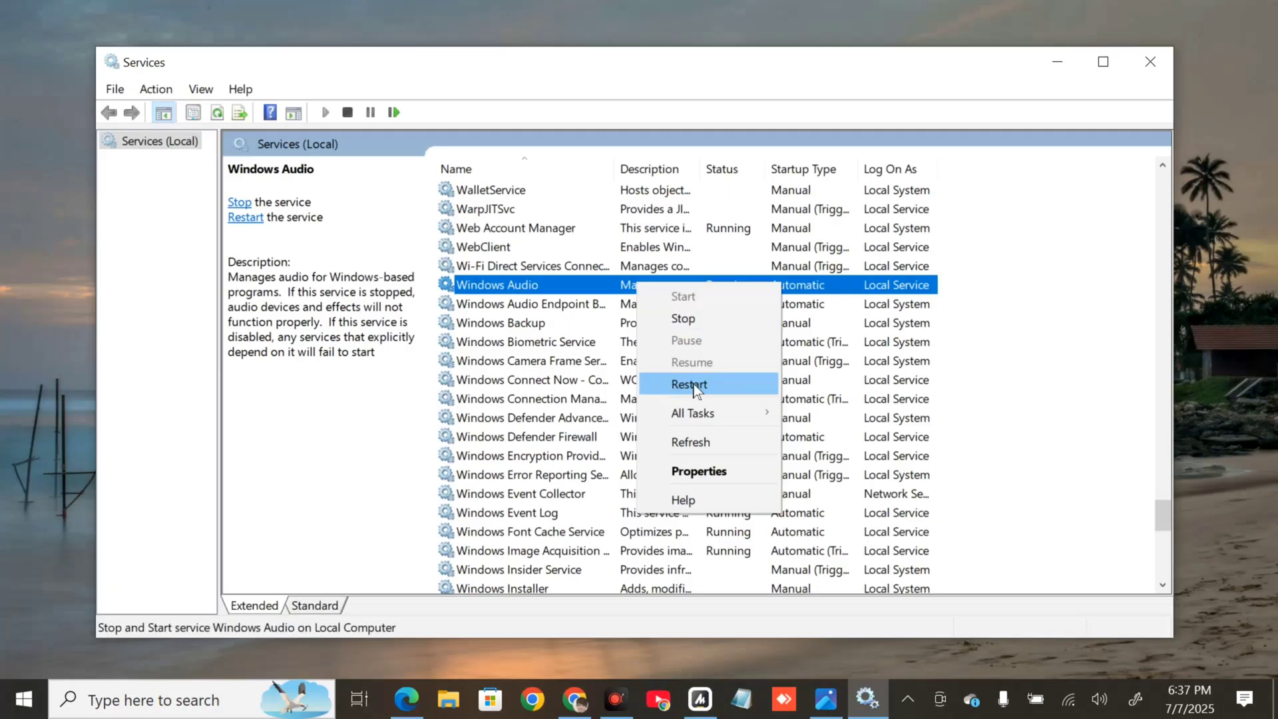
pyautogui.click(590, 306)
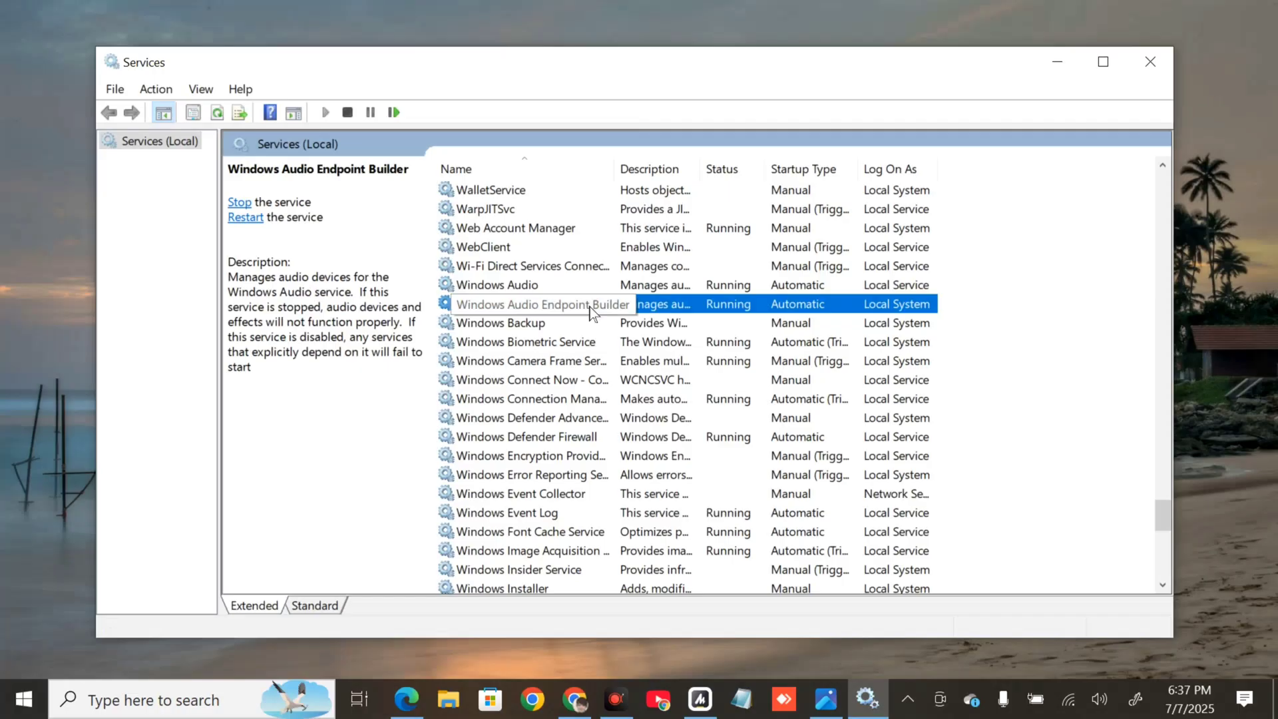
pyautogui.rightClick(669, 305)
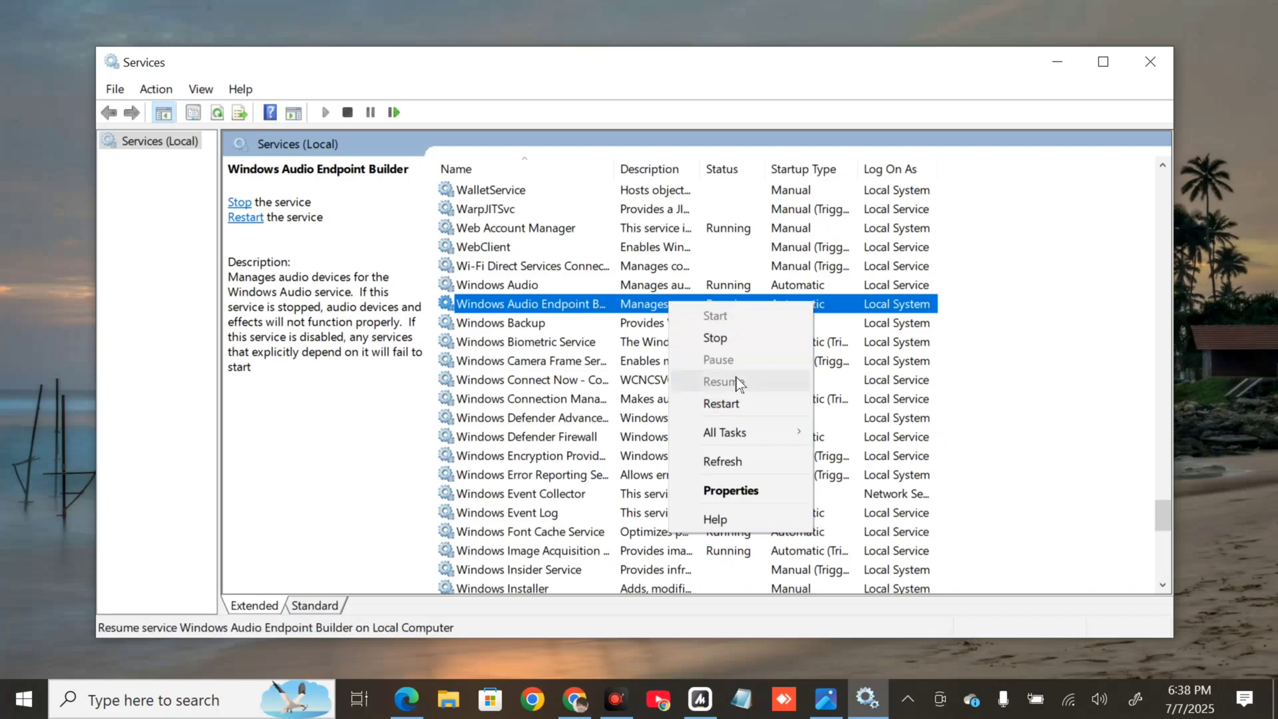
# In Windows Audio Endpoint Builder Properties, keep the Startup type at Automatic.
pyautogui.rightClick(623, 304)
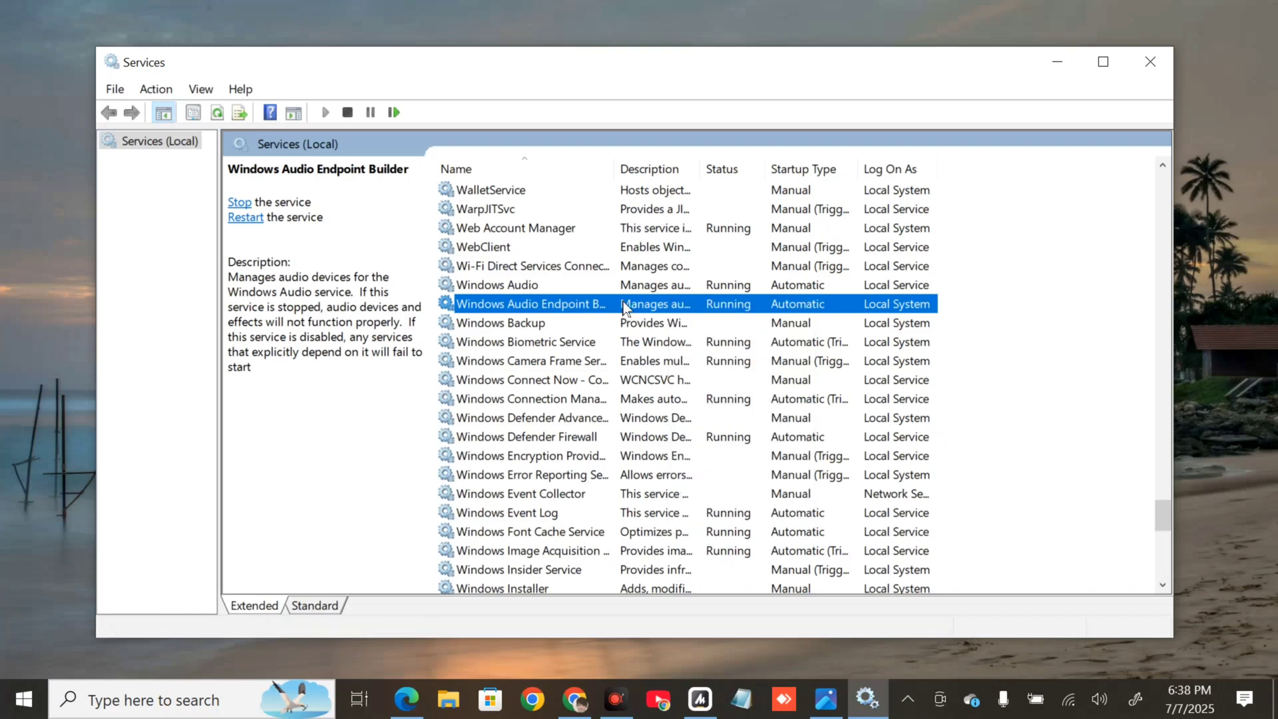
pyautogui.rightClick(623, 304)
pyautogui.press('Escape')
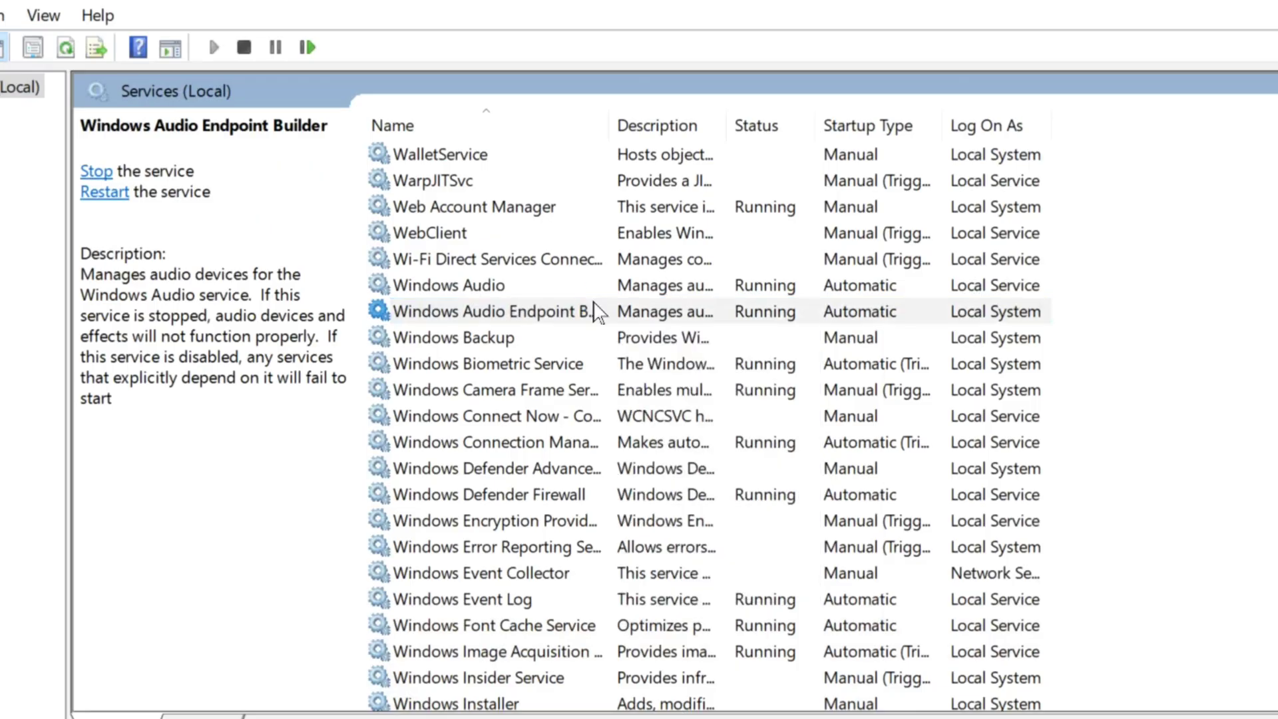
pyautogui.doubleClick(594, 311)
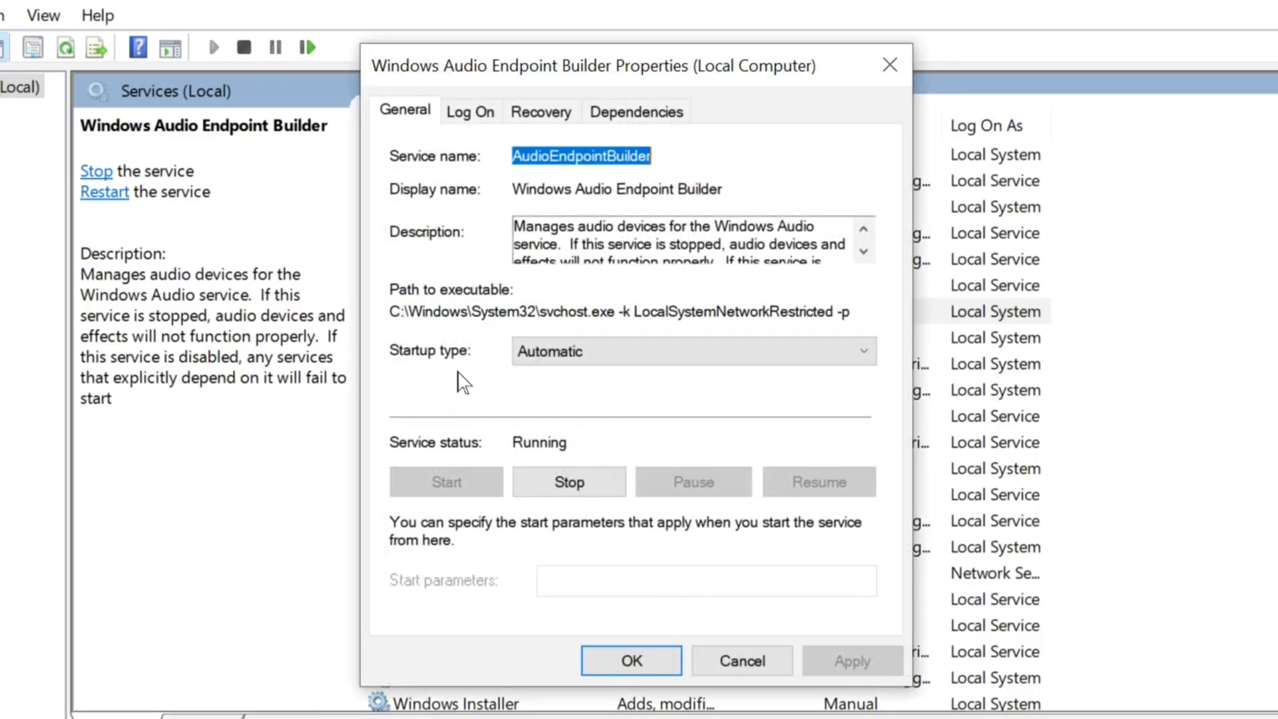
pyautogui.click(859, 350)
pyautogui.click(654, 396)
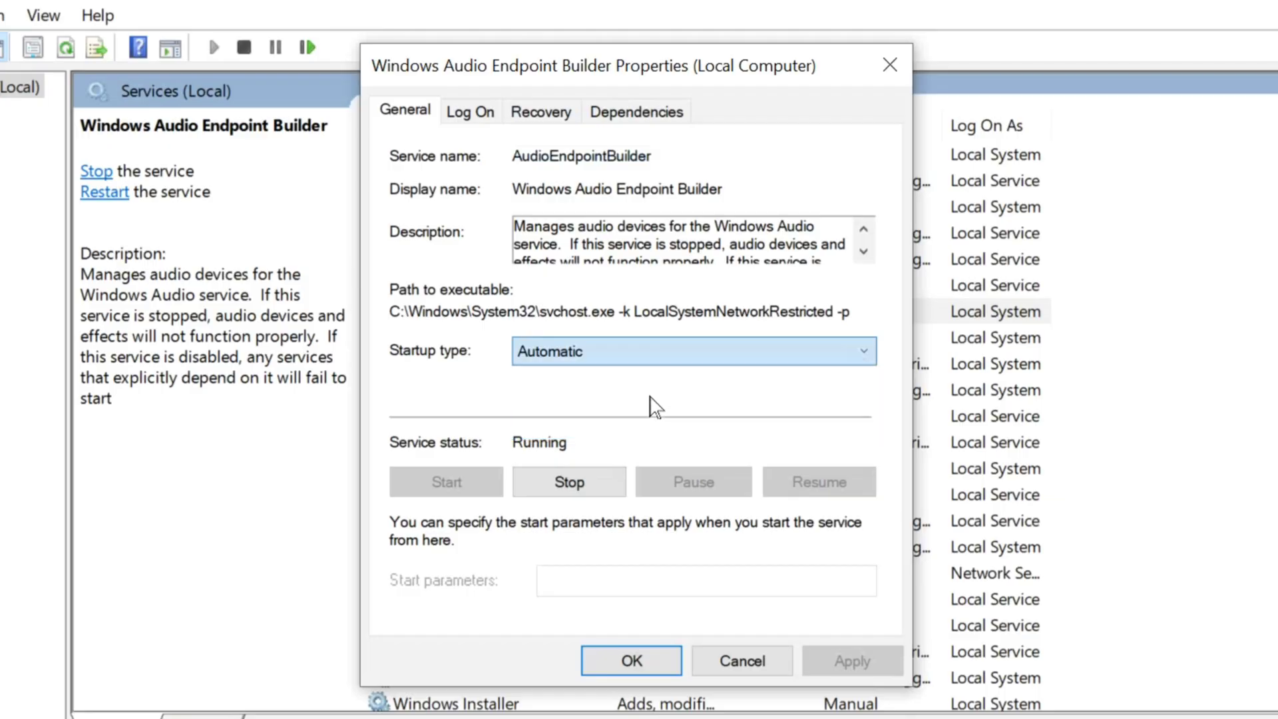